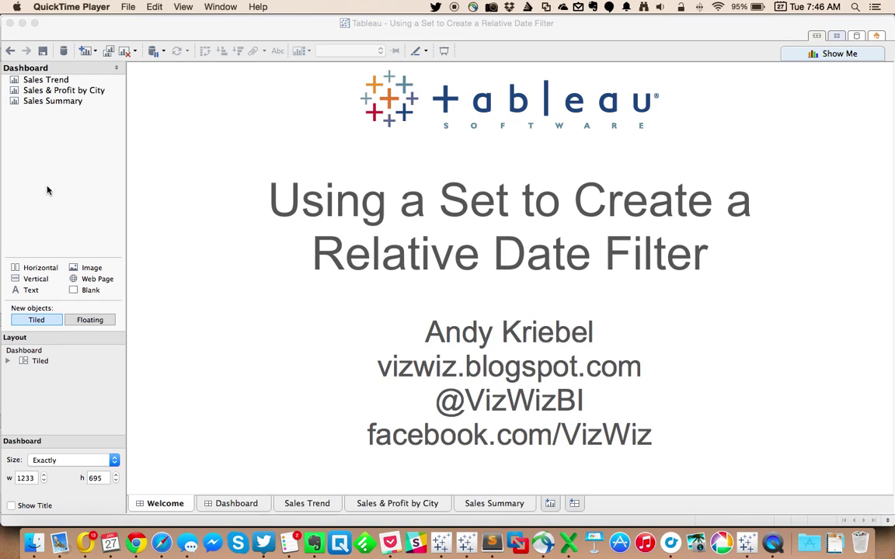
# - On new Sheet 4, list exact discrete Order Dates as 1427 daily rows from 1/1/10 to 12/31/13
pyautogui.click(550, 504)
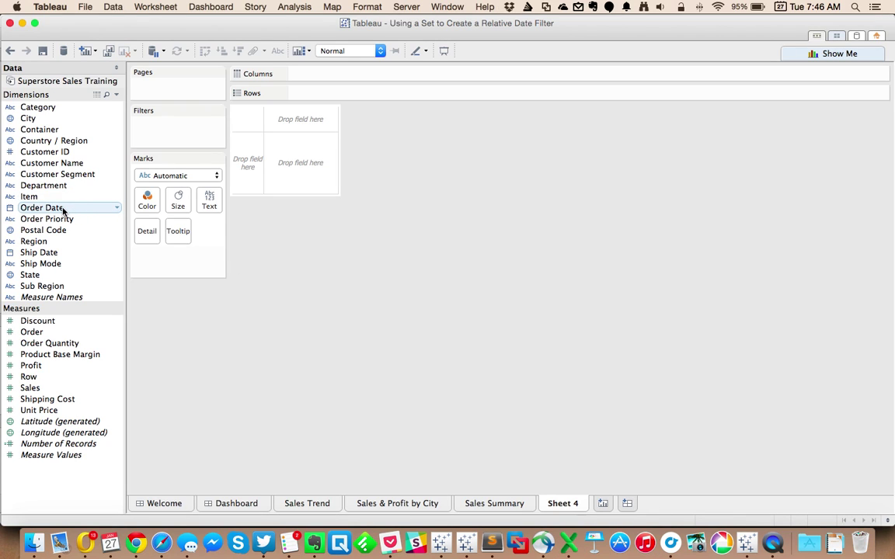
pyautogui.moveTo(63, 208); pyautogui.dragTo(245, 160)
pyautogui.doubleClick(372, 171)
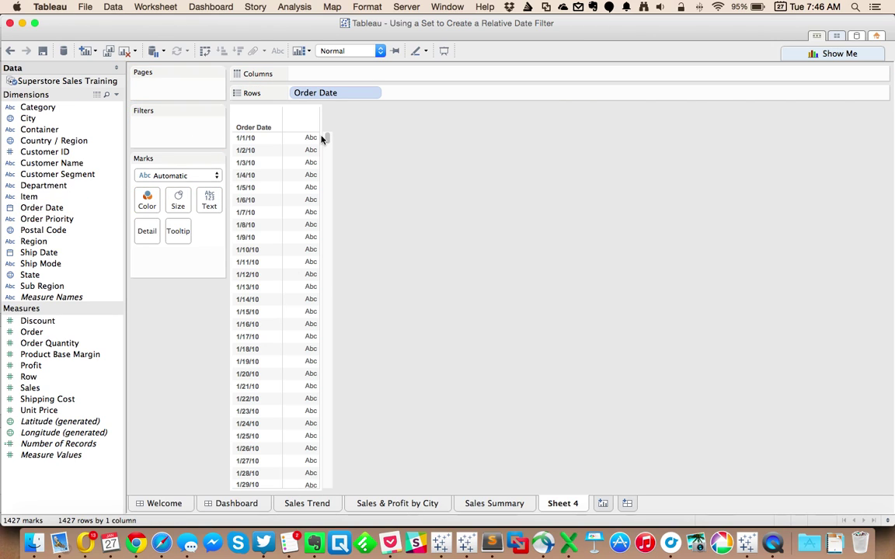
pyautogui.moveTo(328, 139); pyautogui.dragTo(326, 486)
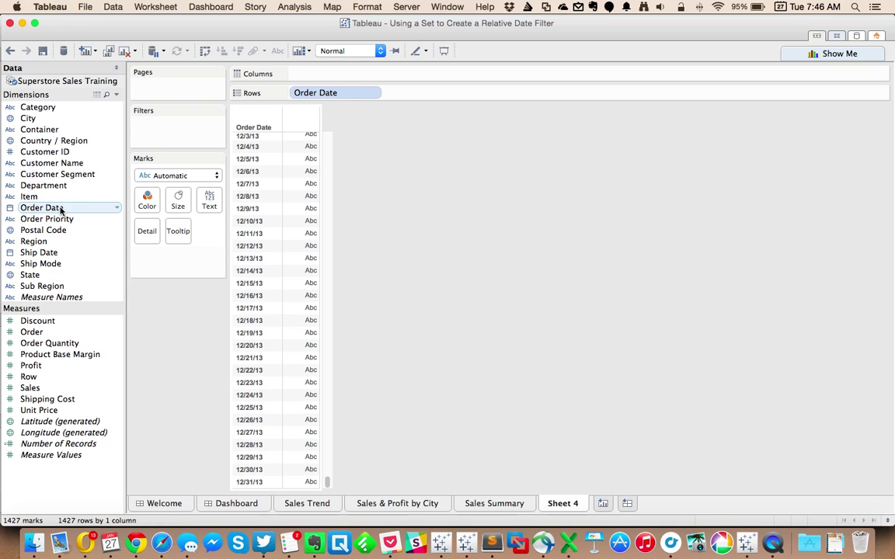
# - Filter Sheet 4 on Order Date using a relative date range of the last 30 days
pyautogui.moveTo(60, 209); pyautogui.dragTo(157, 132)
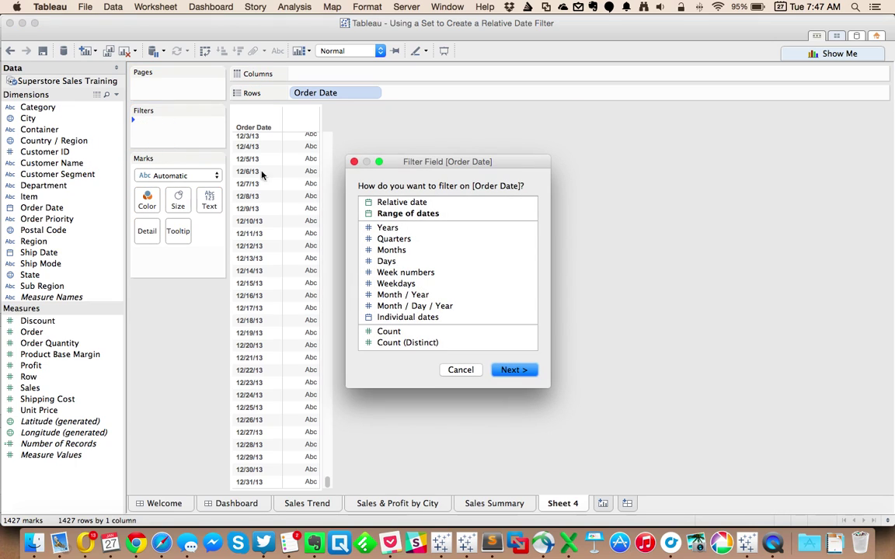
pyautogui.click(388, 203)
pyautogui.click(514, 371)
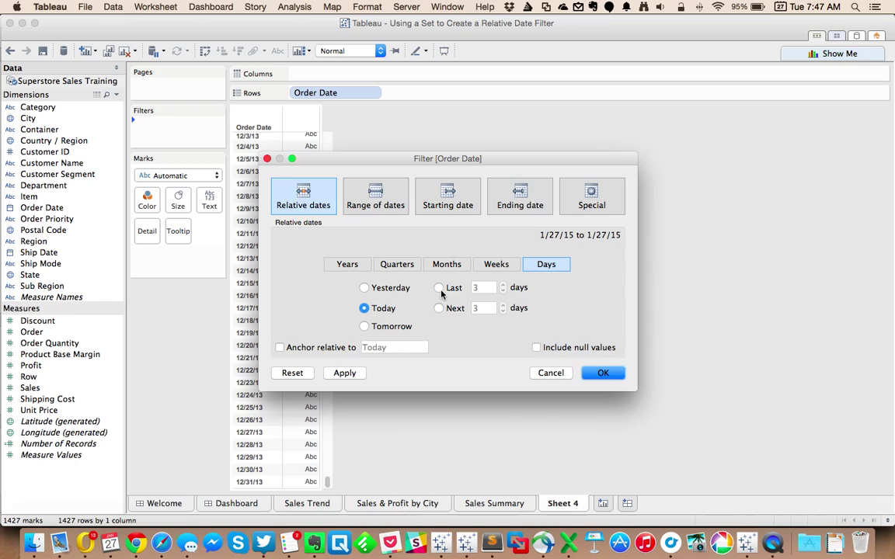
pyautogui.click(440, 289)
pyautogui.write('0')
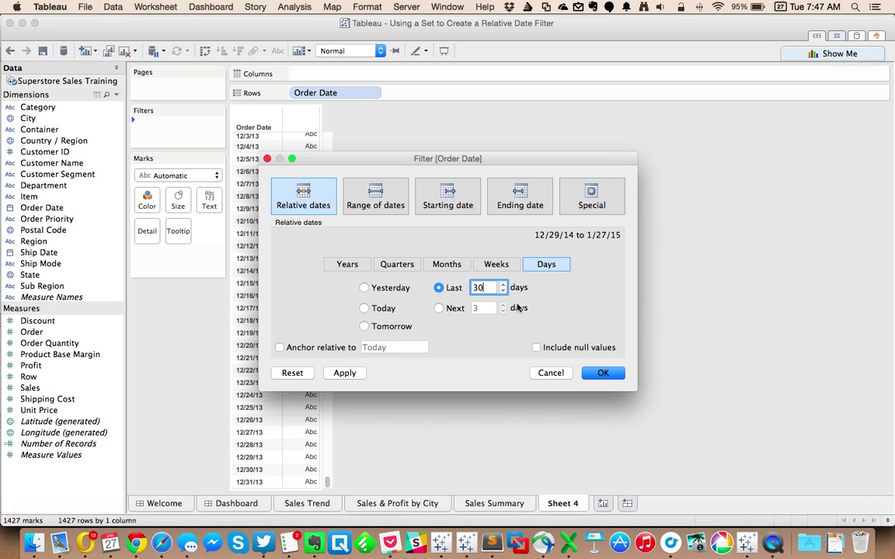
pyautogui.click(600, 372)
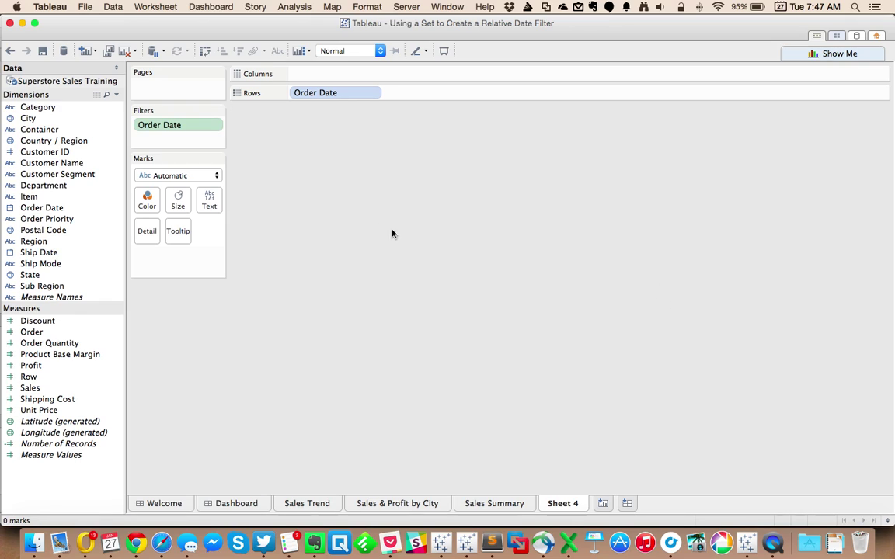
# - Reopen the relative date filter settings and cancel without changing anything
pyautogui.click(216, 125)
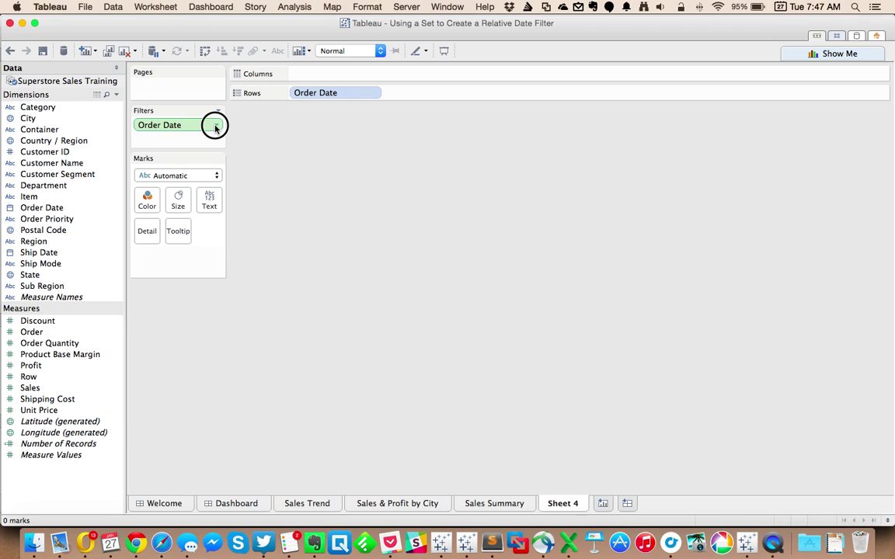
pyautogui.click(197, 141)
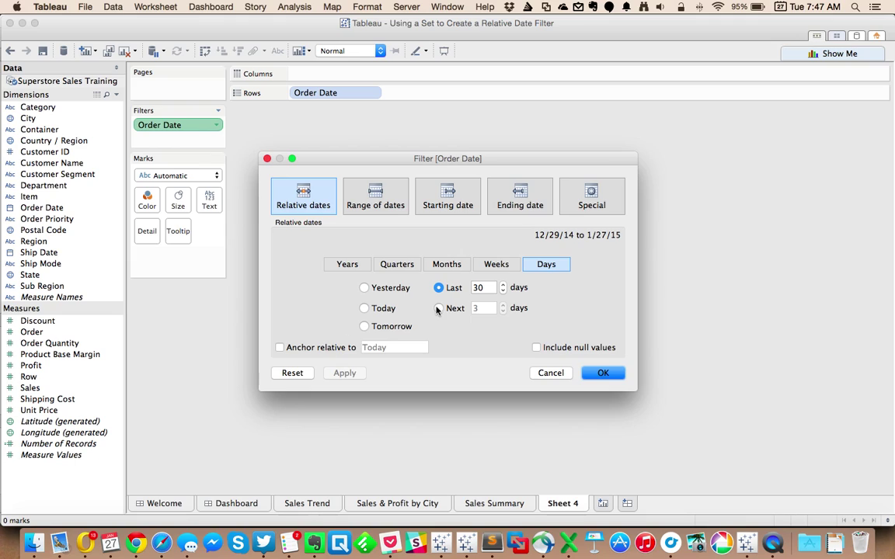
pyautogui.click(548, 374)
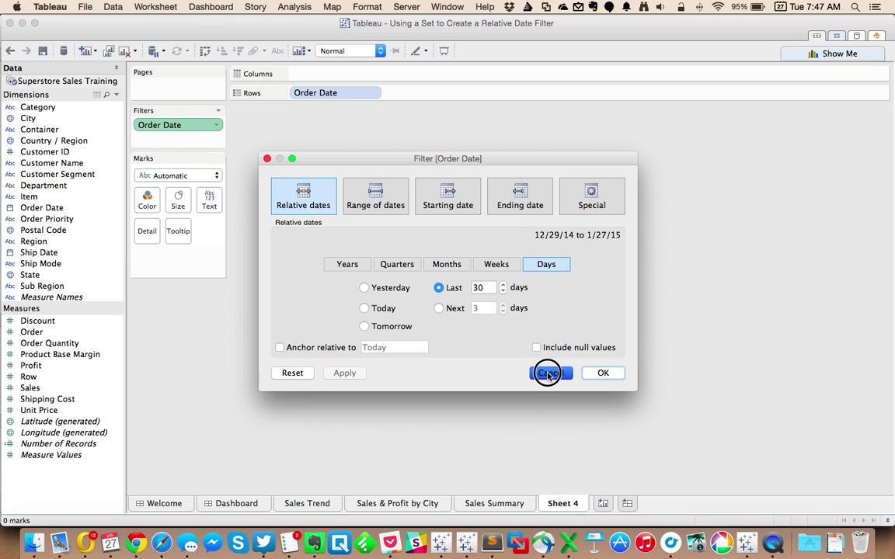
# - Drop the Order Date filter off the shelf and start an Order Date set called 'Relative Dates' with Use all
pyautogui.click(169, 125)
pyautogui.moveTo(169, 125); pyautogui.dragTo(65, 183)
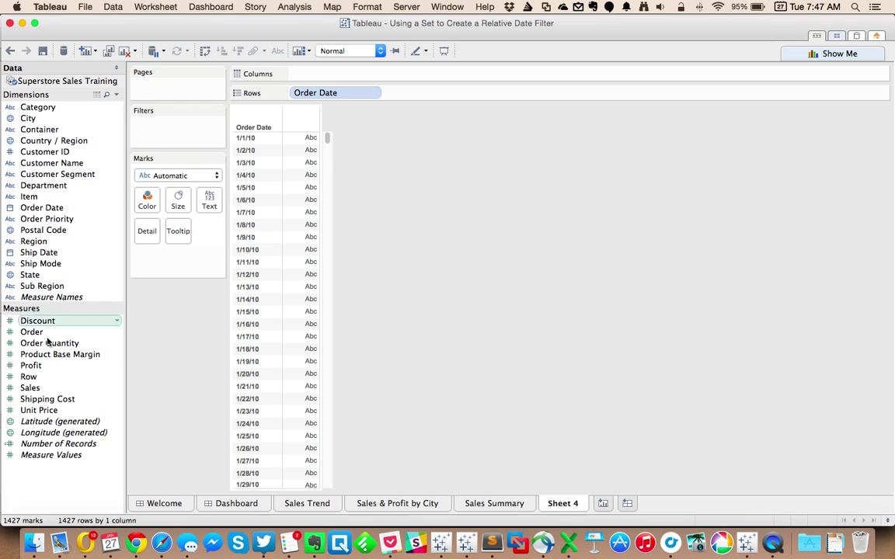
pyautogui.rightClick(40, 208)
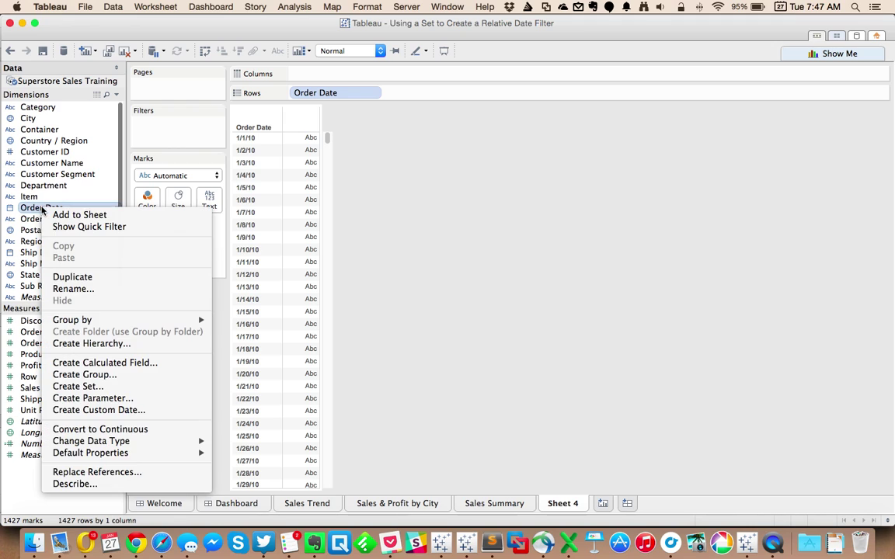
pyautogui.click(128, 388)
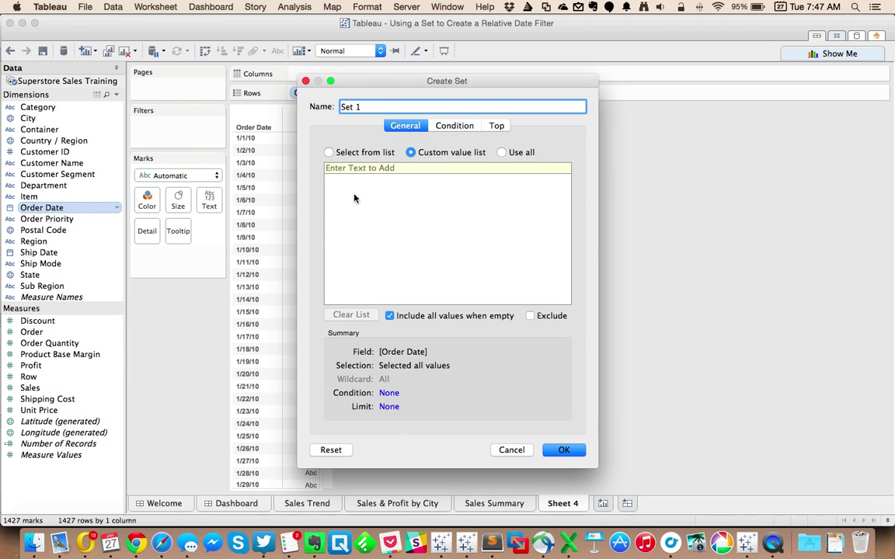
pyautogui.tripleClick(368, 107)
pyautogui.write('Relative Dates')
pyautogui.click(501, 153)
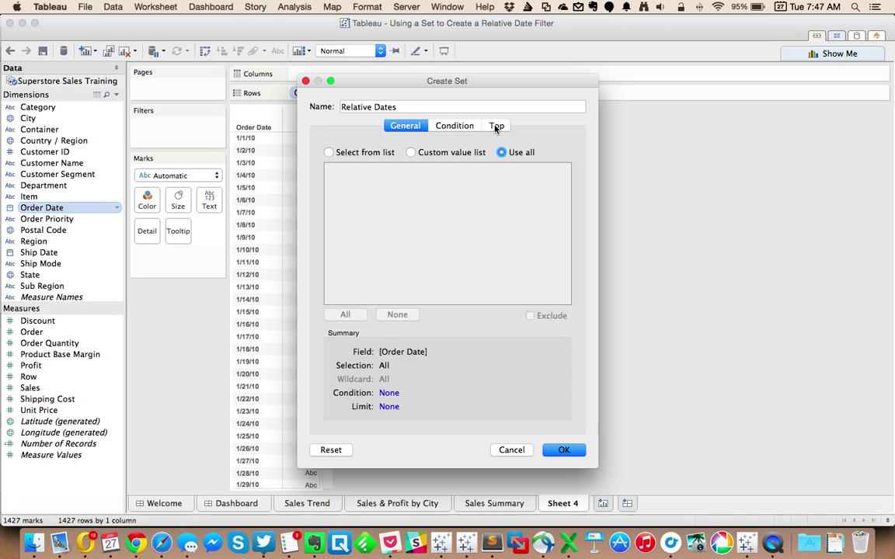
# - Give the Relative Dates set a Top condition: Top 10 by field Order Date, Maximum
pyautogui.click(496, 127)
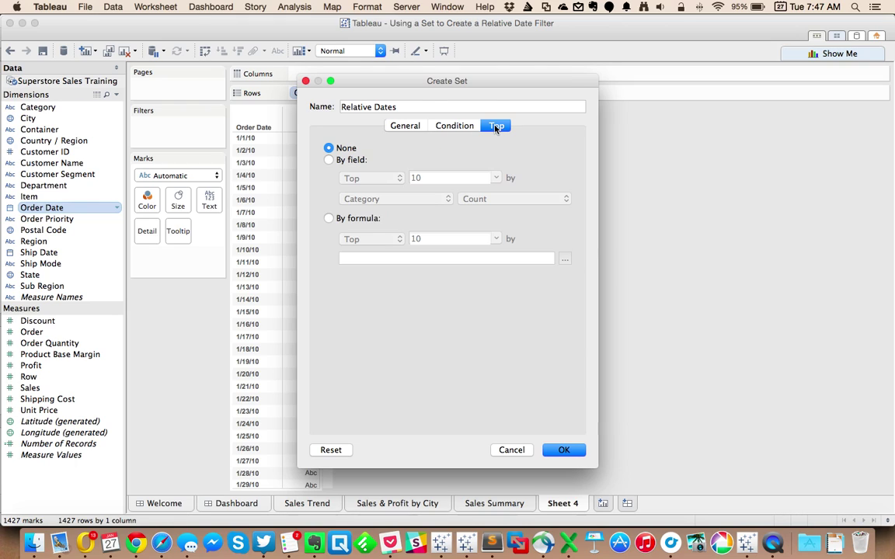
pyautogui.click(339, 160)
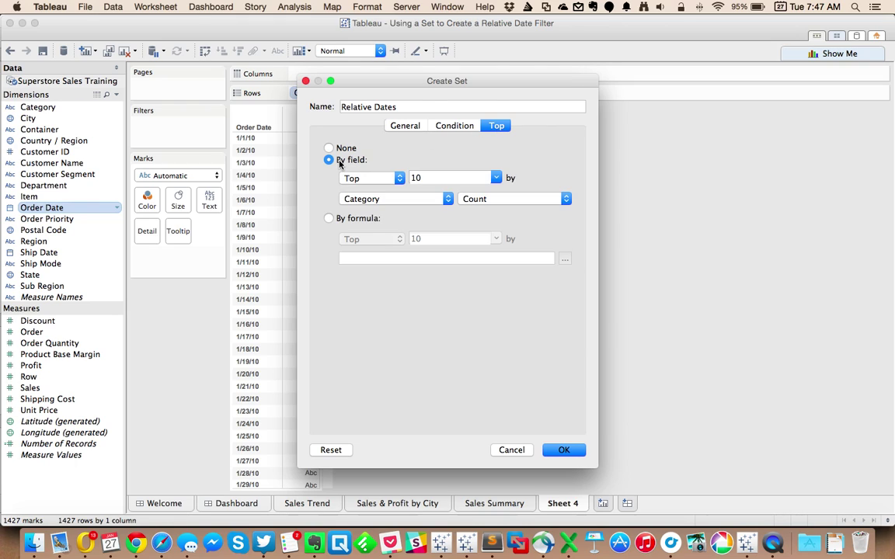
pyautogui.click(418, 200)
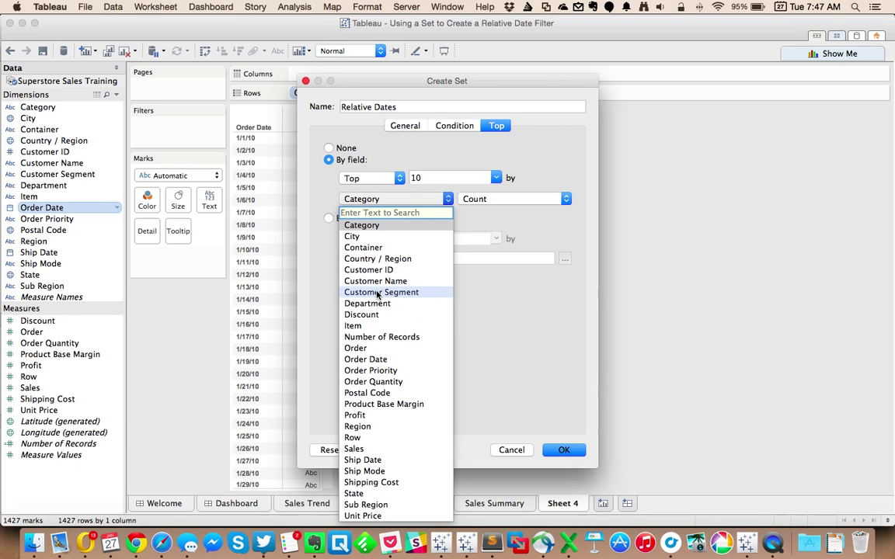
pyautogui.click(377, 360)
pyautogui.click(515, 199)
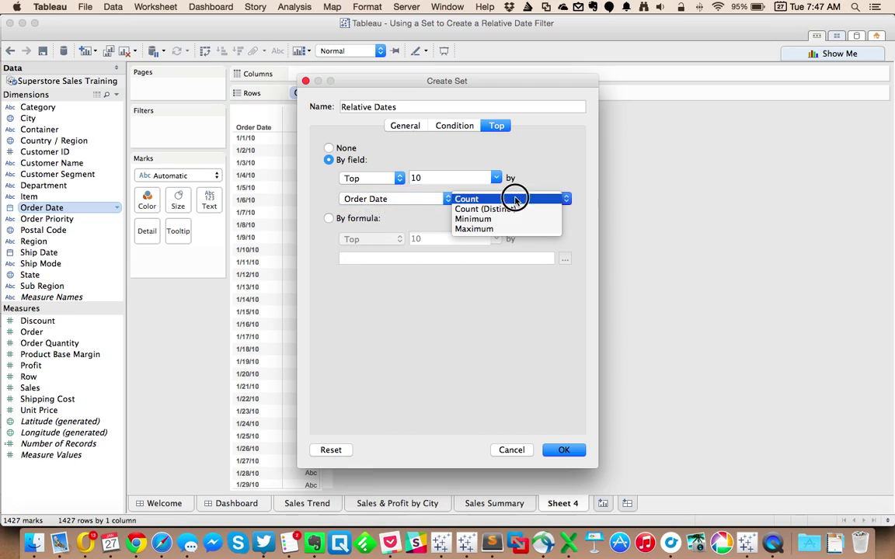
pyautogui.click(507, 229)
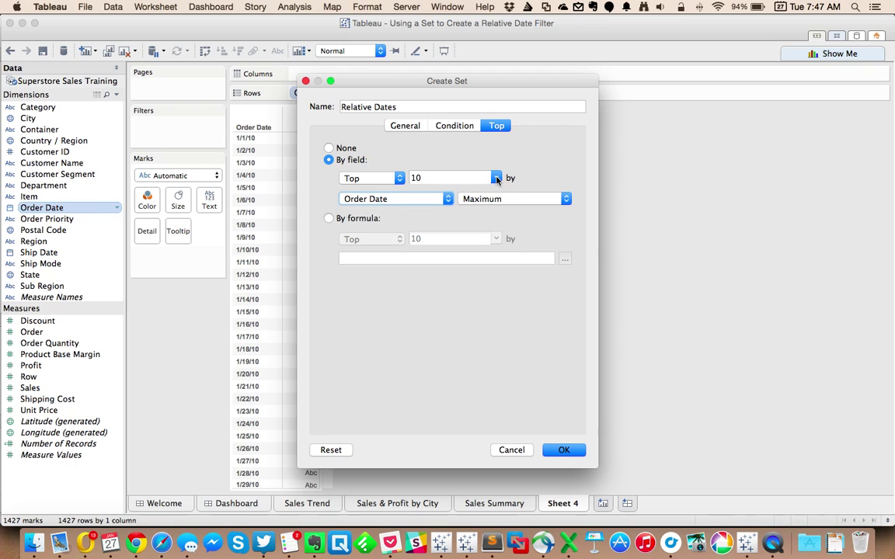
# - Save the set and filter Sheet 4 by Relative Dates, leaving dates 12/22/13 through 12/31/13
pyautogui.click(563, 451)
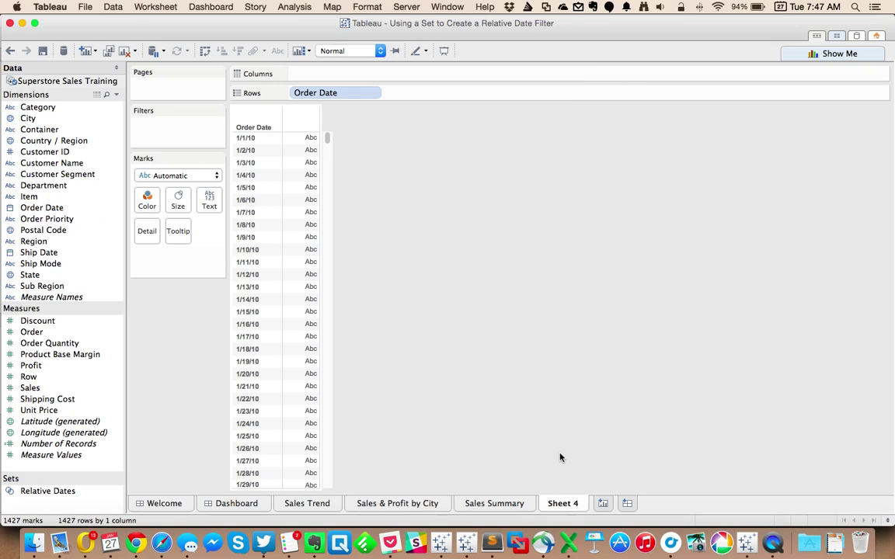
pyautogui.moveTo(60, 489); pyautogui.dragTo(175, 140)
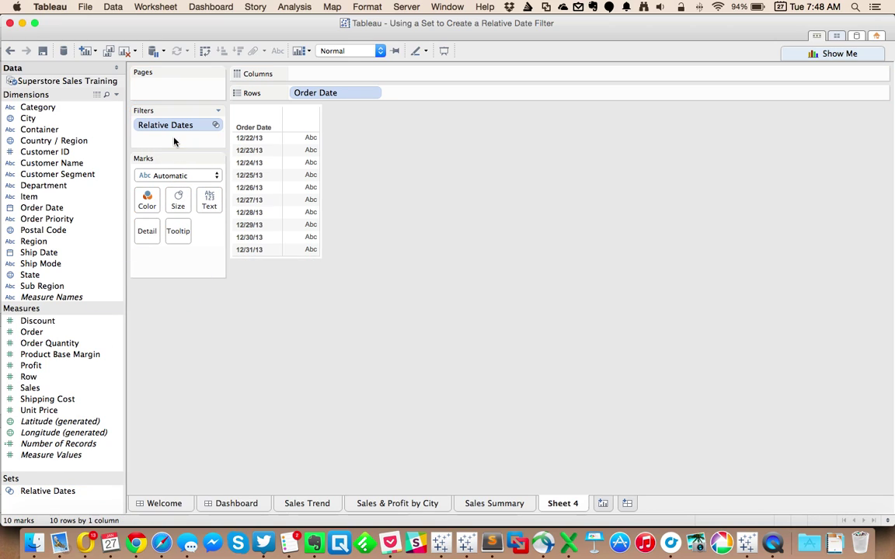
pyautogui.rightClick(51, 496)
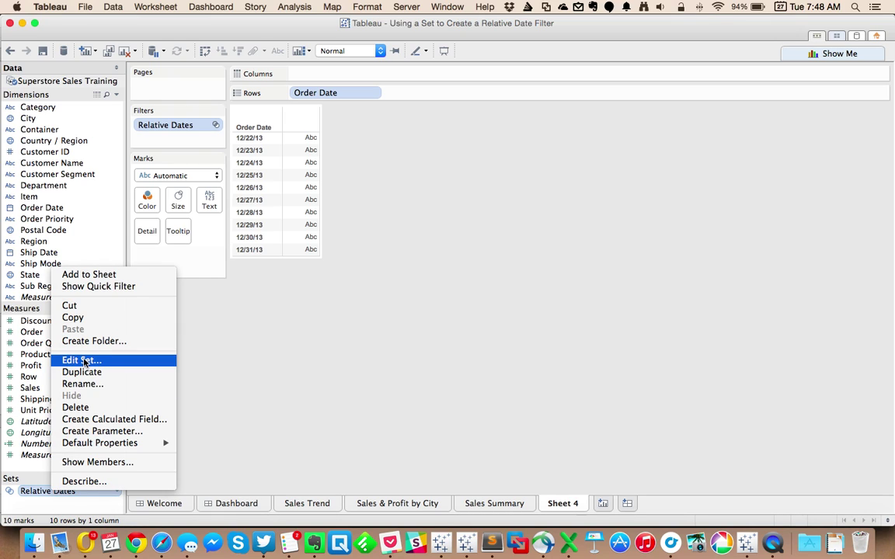
# - Open Edit Set for Relative Dates on the Top tab and expand the top-10 count choices
pyautogui.click(84, 362)
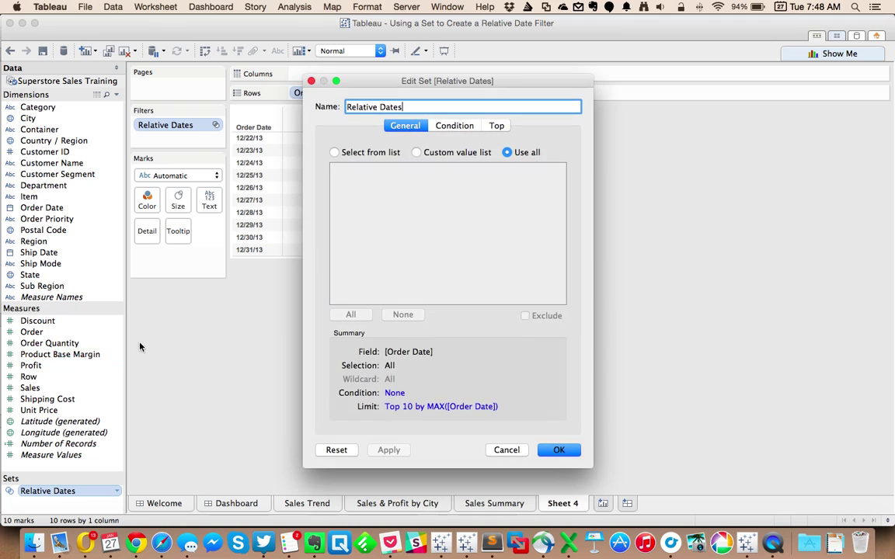
pyautogui.click(495, 127)
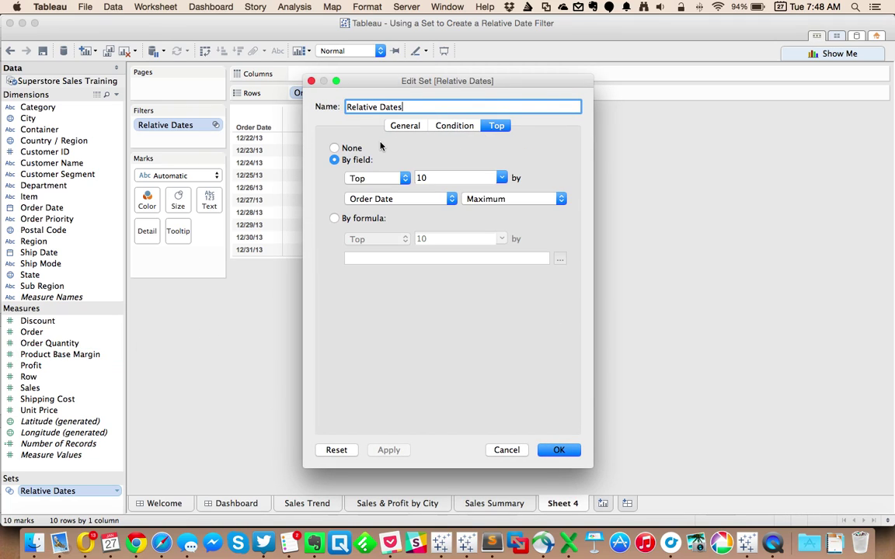
pyautogui.click(501, 179)
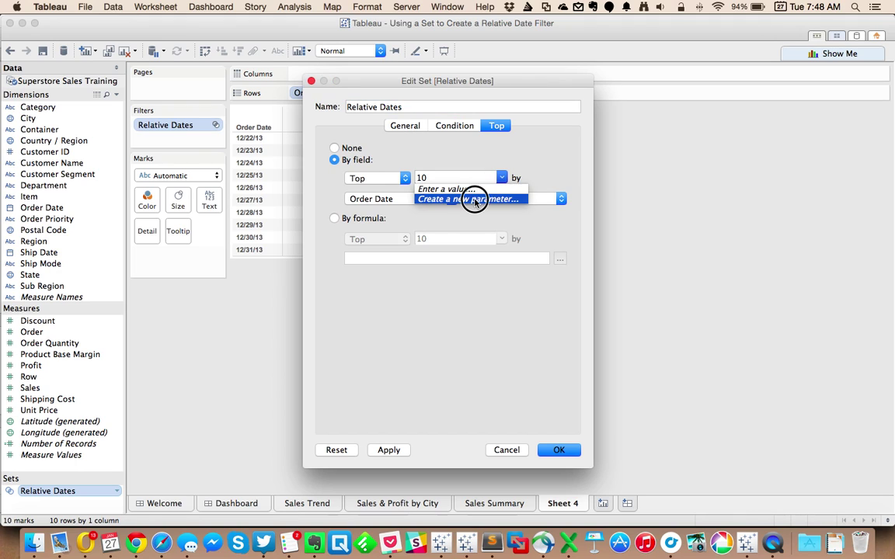
# - Replace the fixed 10 with a new 'Last N Days' parameter, maximum 365, and confirm the set
pyautogui.click(474, 200)
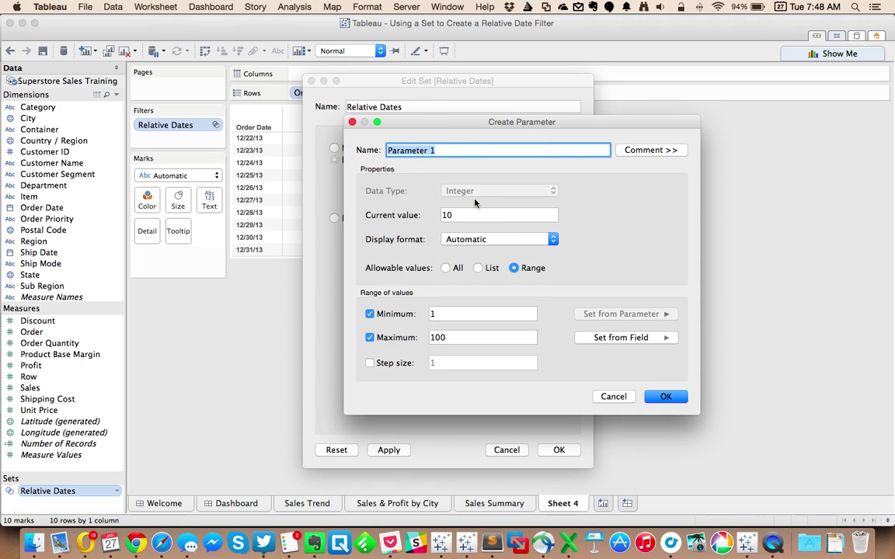
pyautogui.write('Last ')
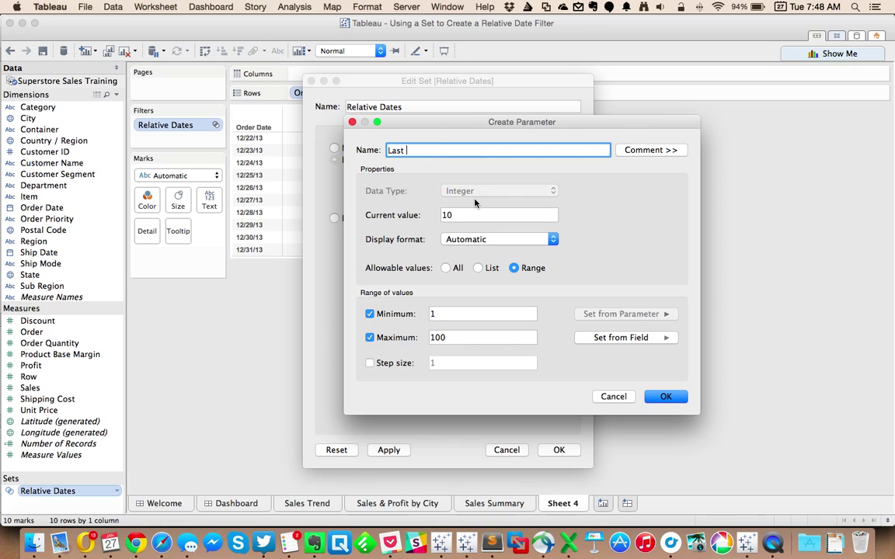
pyautogui.write('N Days')
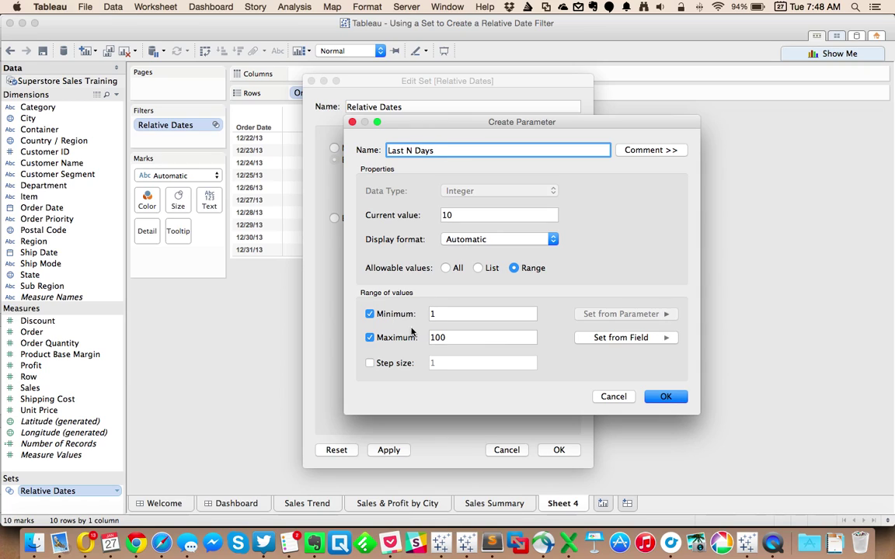
pyautogui.click(438, 337)
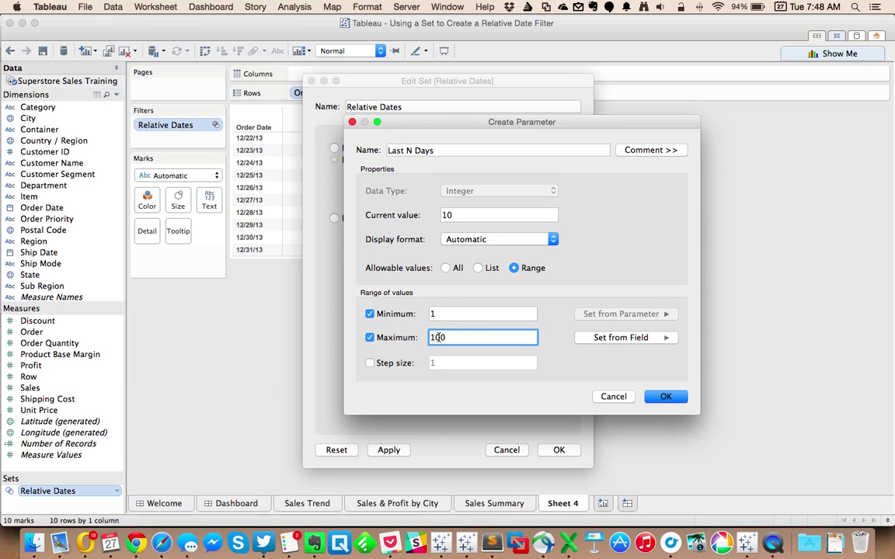
pyautogui.doubleClick(439, 337)
pyautogui.write('365')
pyautogui.click(661, 396)
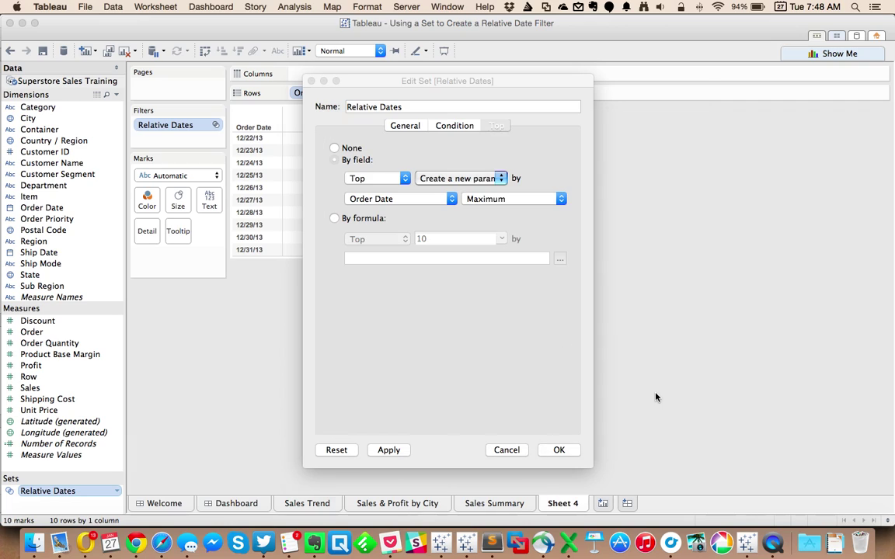
pyautogui.click(558, 451)
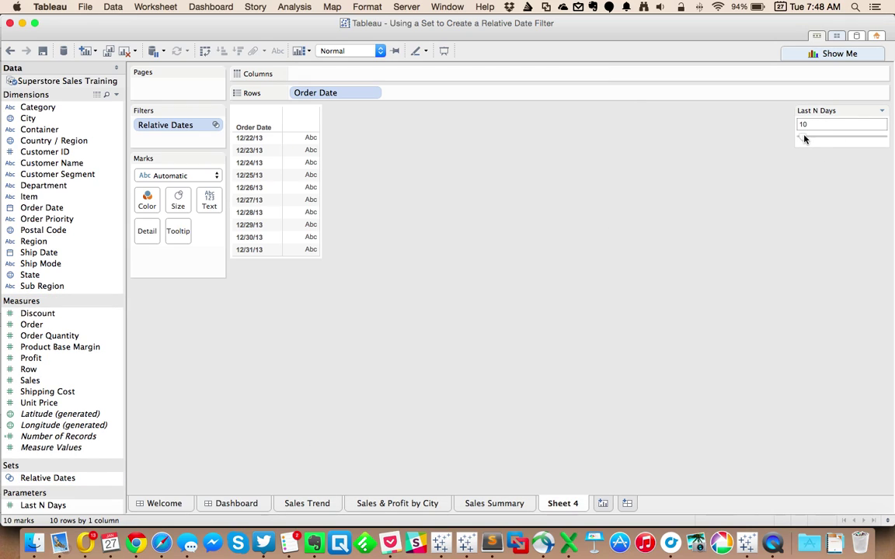
# - Chart Sales against continuous Order Date on Columns, set Last N Days to 53, and view the Sales Dashboard
pyautogui.moveTo(803, 140)
pyautogui.mouseDown()
pyautogui.moveTo(832, 142)
pyautogui.moveTo(814, 144)
pyautogui.mouseUp()
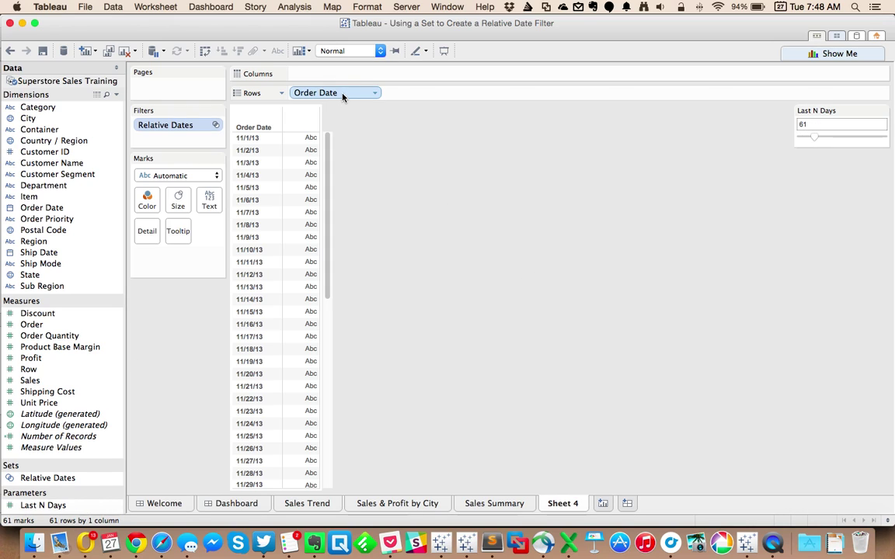
pyautogui.moveTo(344, 93); pyautogui.dragTo(343, 76)
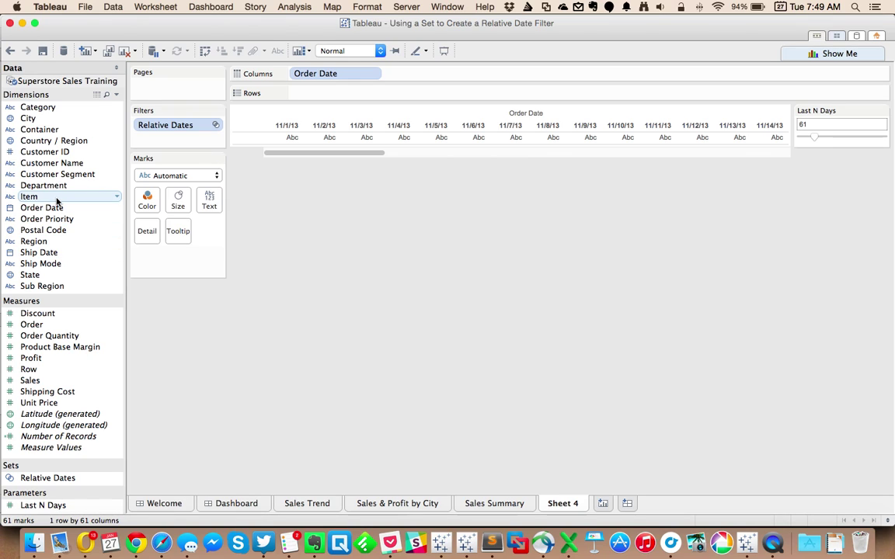
pyautogui.moveTo(35, 383); pyautogui.dragTo(315, 99)
pyautogui.click(375, 74)
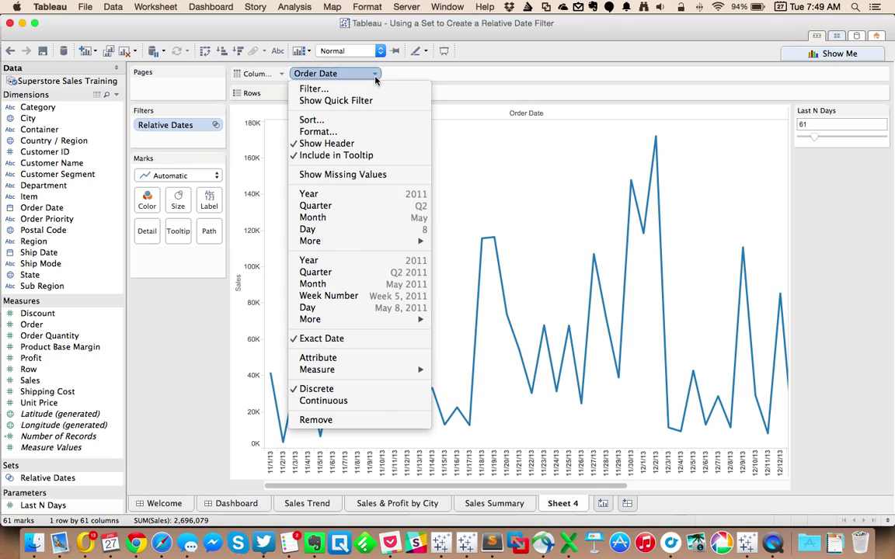
pyautogui.click(341, 401)
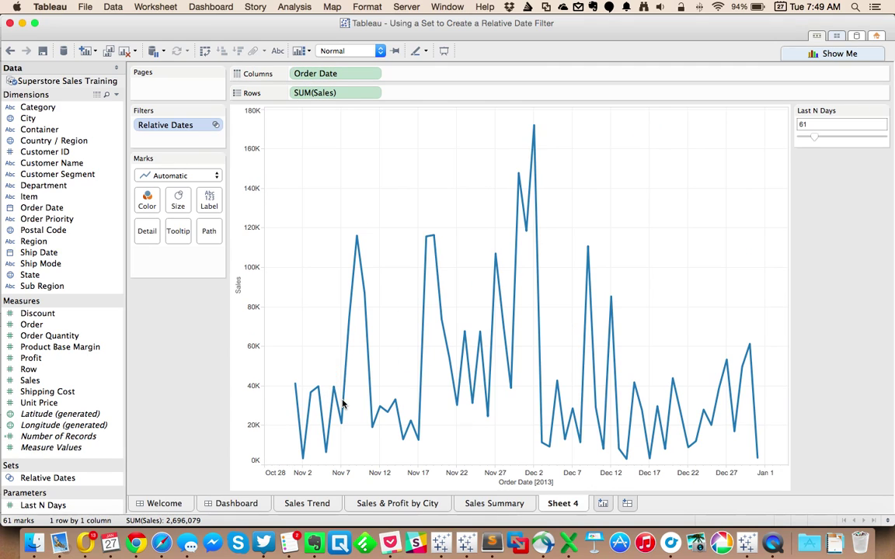
pyautogui.moveTo(813, 137)
pyautogui.mouseDown()
pyautogui.moveTo(840, 141)
pyautogui.moveTo(812, 137)
pyautogui.mouseUp()
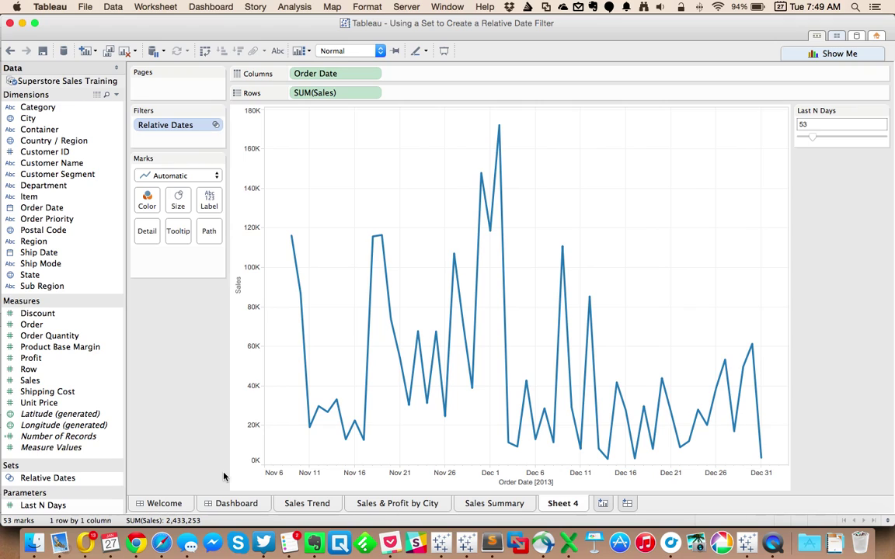
pyautogui.click(242, 503)
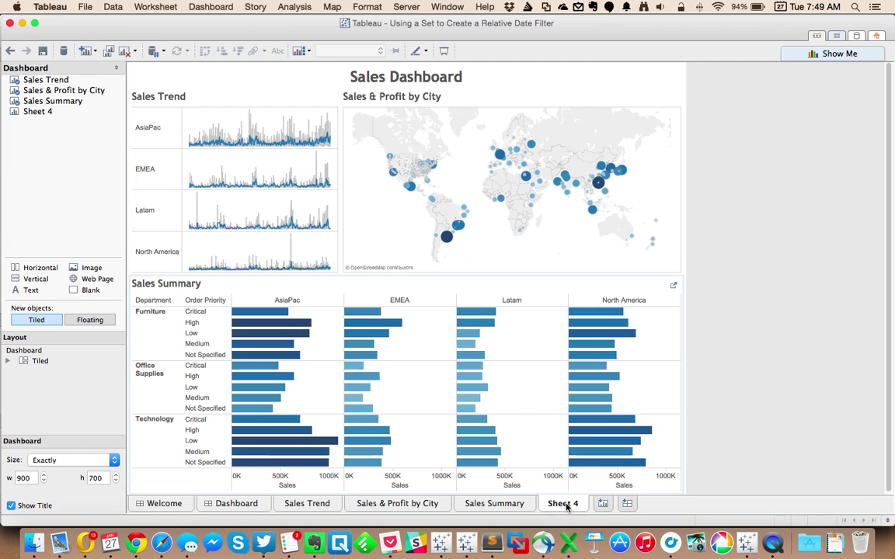
# - On Sheet 4, switch the Relative Dates filter to In/Out of Set and keep only In
pyautogui.click(566, 505)
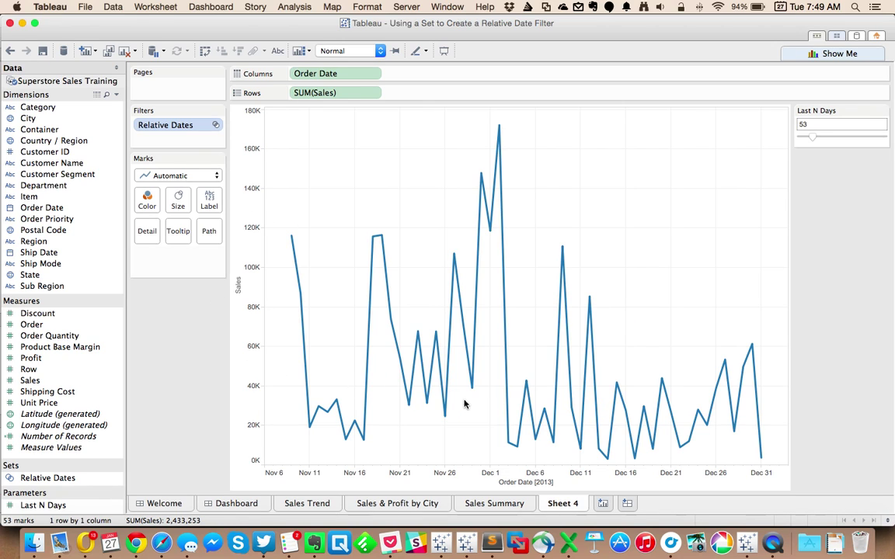
pyautogui.click(217, 125)
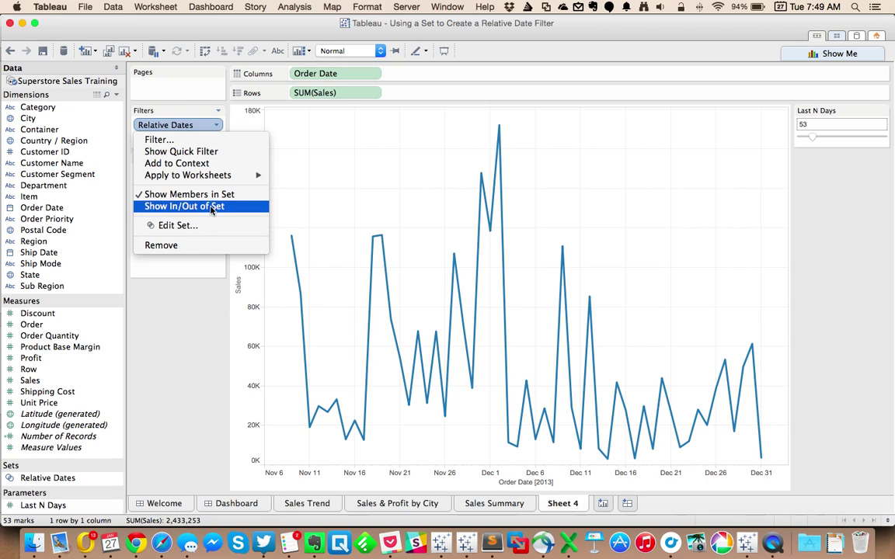
pyautogui.click(187, 206)
pyautogui.click(339, 169)
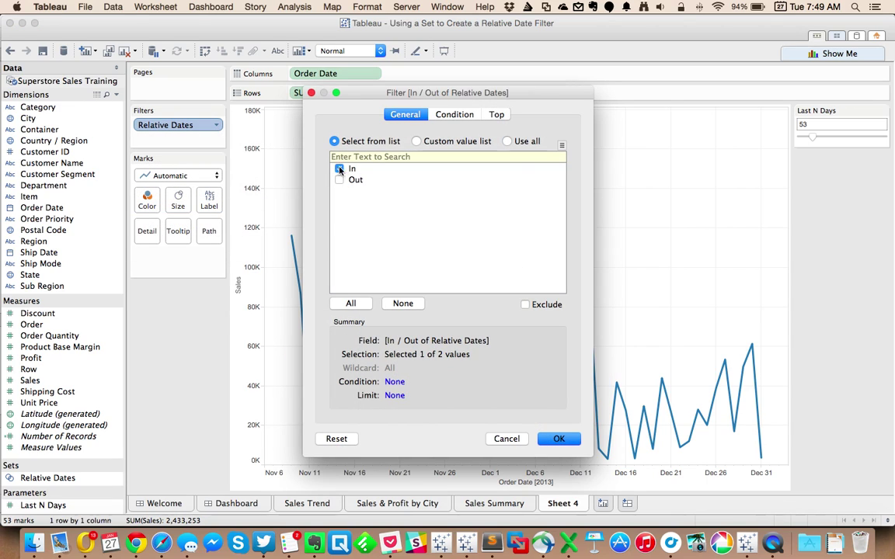
pyautogui.click(560, 440)
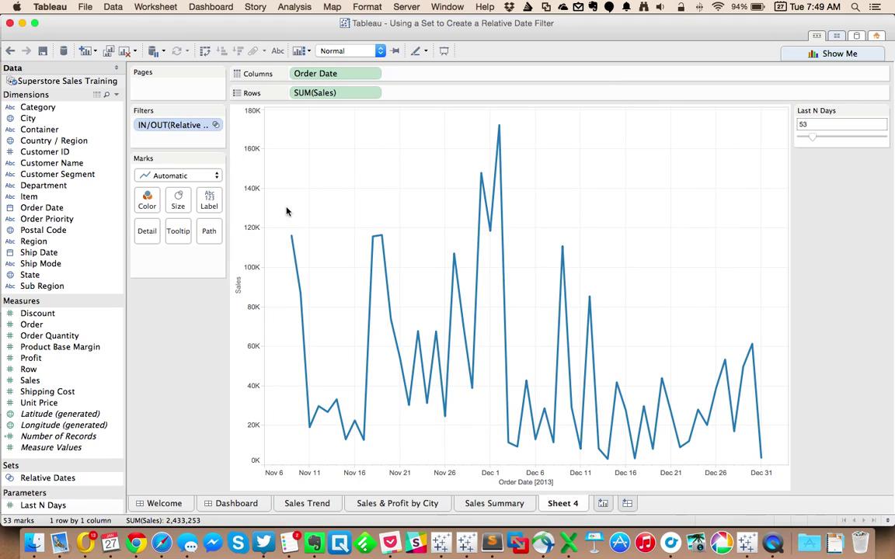
# - Apply the Relative Dates filter to all worksheets using this data source
pyautogui.click(218, 126)
pyautogui.moveTo(226, 176)
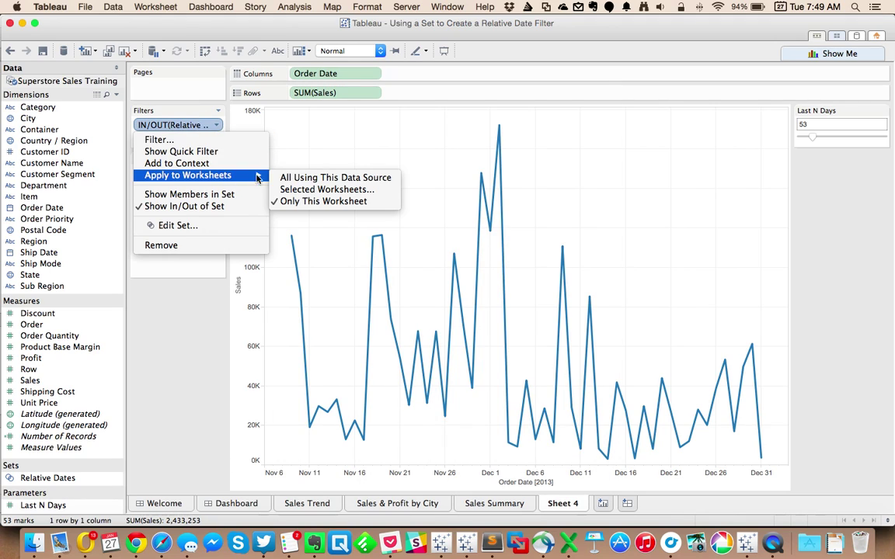
pyautogui.click(295, 179)
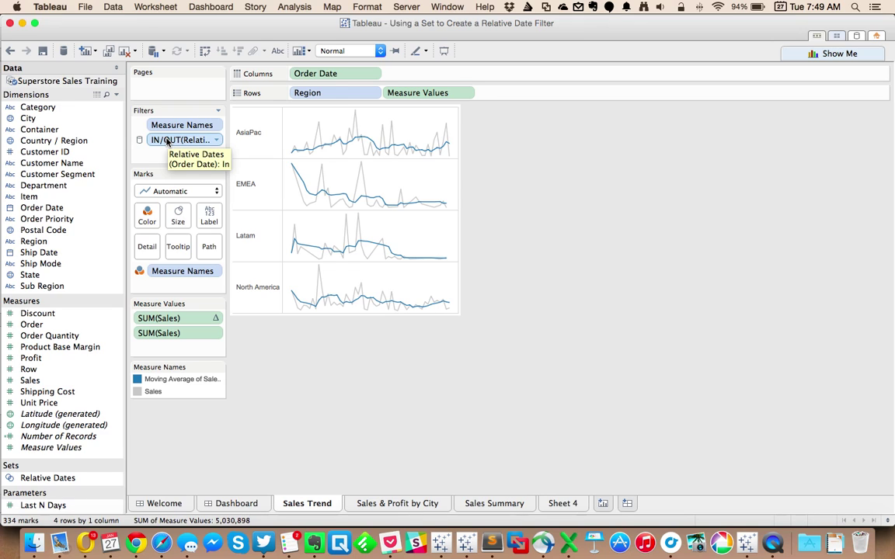
# - On the Sales Dashboard, add the Last N Days parameter control from the Sales Trend view's menu
pyautogui.click(235, 505)
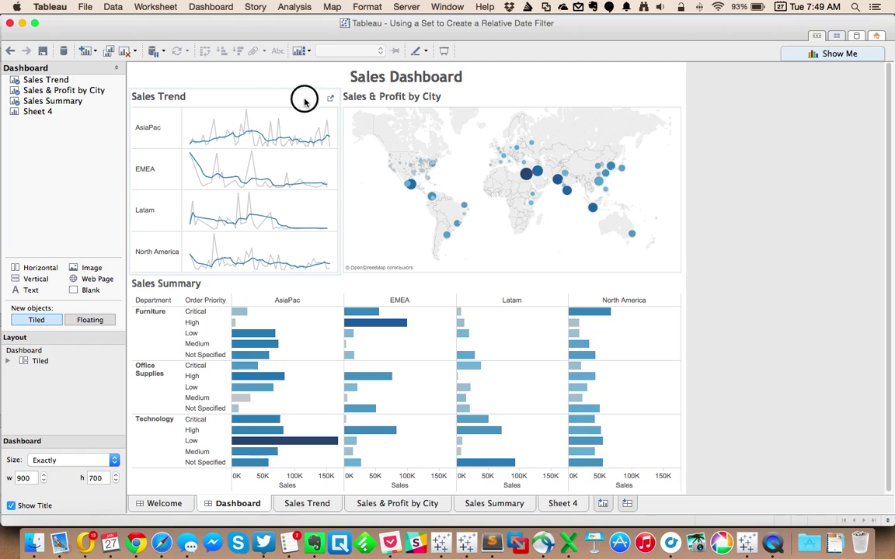
pyautogui.click(303, 101)
pyautogui.click(323, 88)
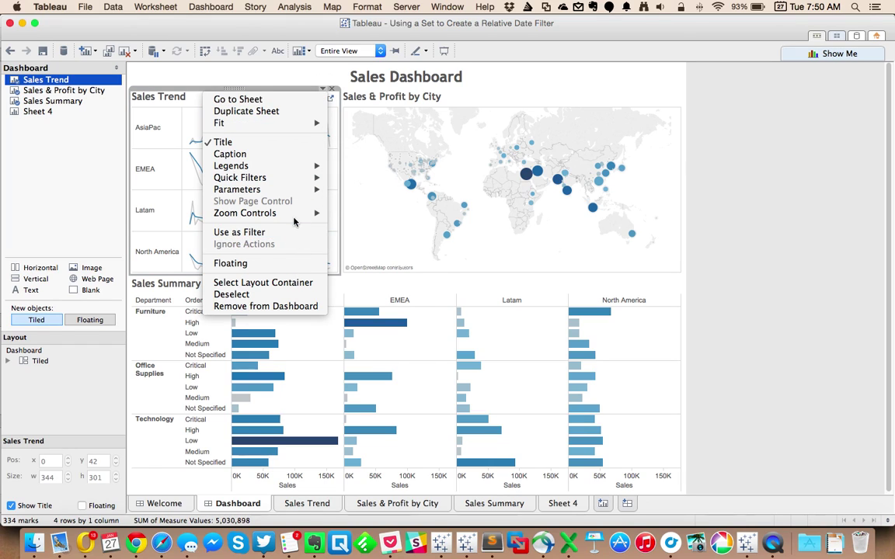
pyautogui.moveTo(310, 190)
pyautogui.click(350, 192)
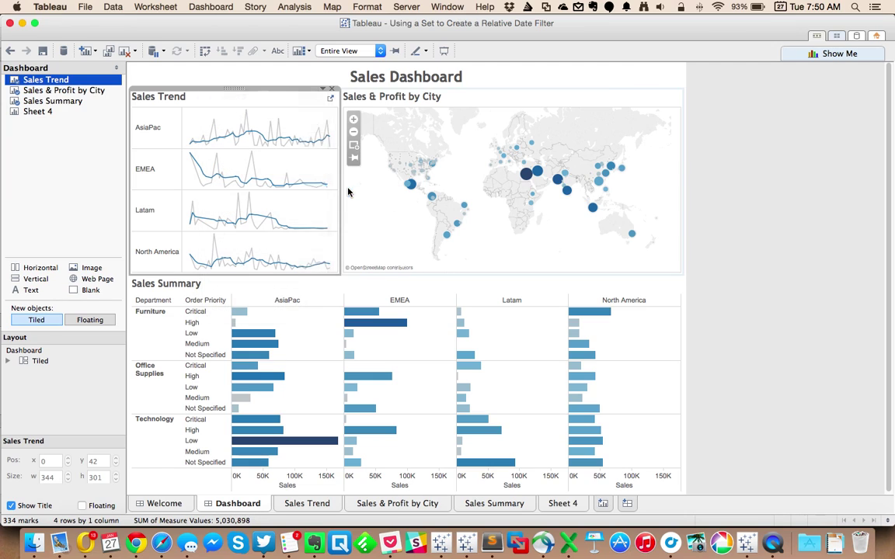
# - Place the Last N Days control beside the dashboard title and widen the title area
pyautogui.click(619, 74)
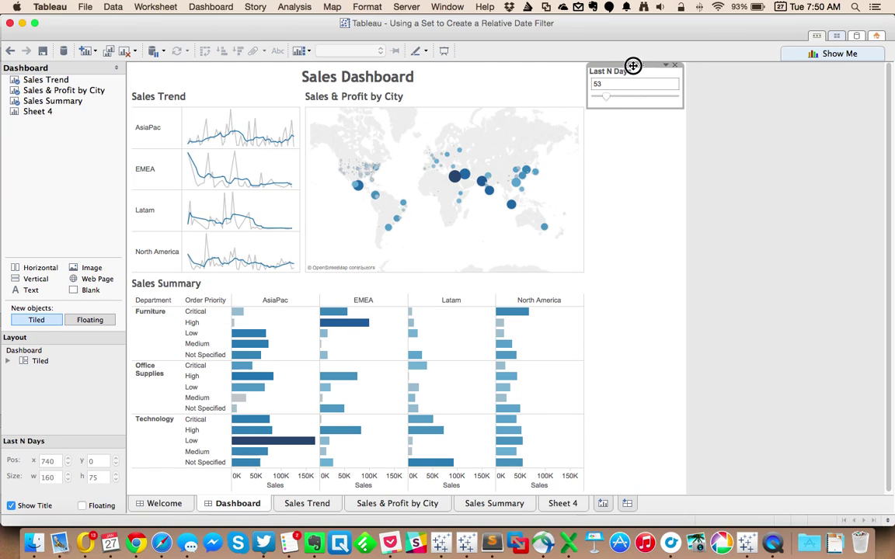
pyautogui.click(536, 74)
pyautogui.moveTo(536, 74); pyautogui.dragTo(536, 73)
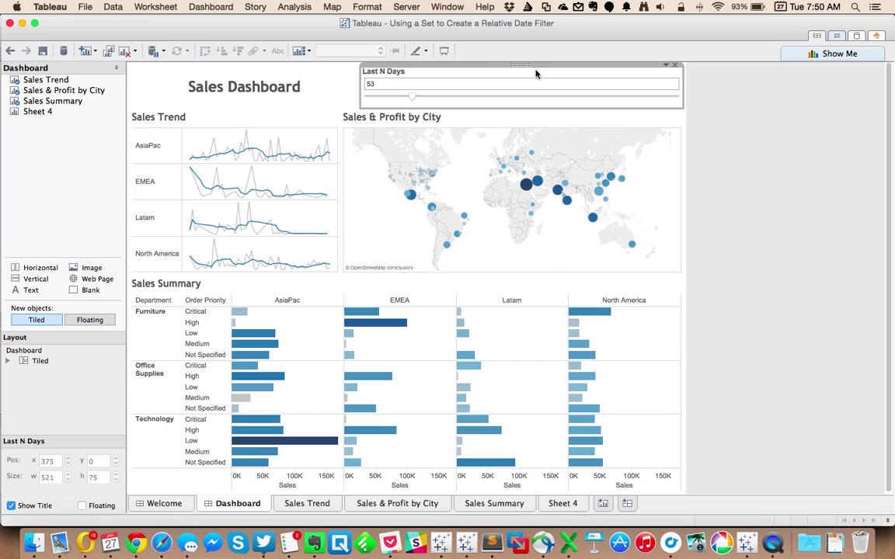
pyautogui.moveTo(357, 91); pyautogui.dragTo(574, 86)
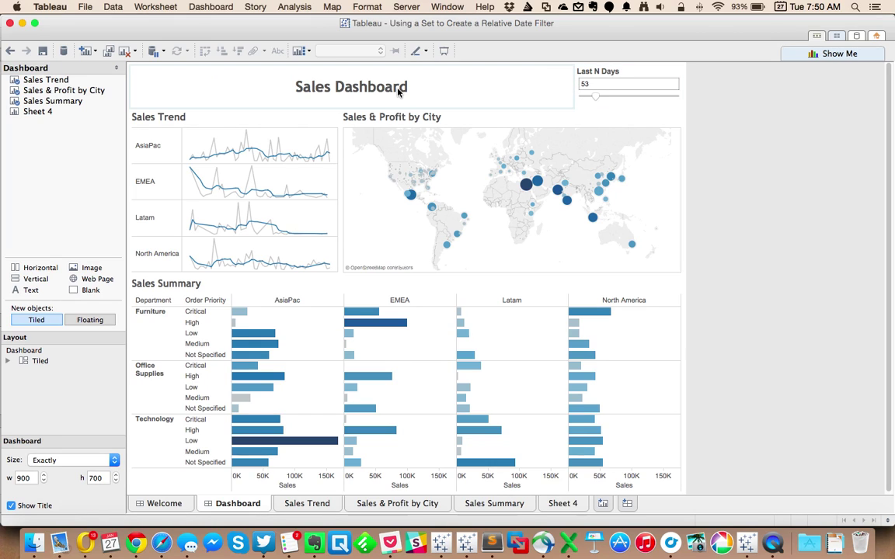
# - Left-align the Sales Dashboard title and enlarge its text to 24 points
pyautogui.doubleClick(361, 81)
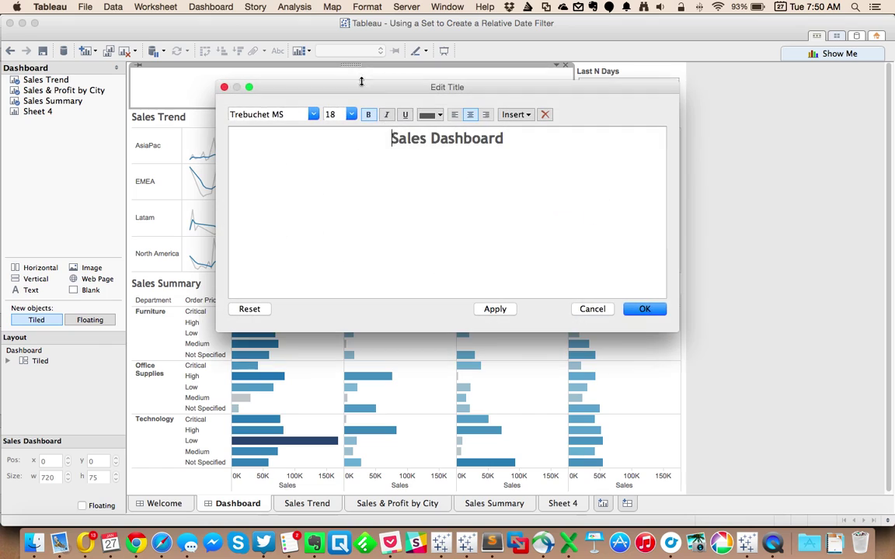
pyautogui.click(455, 114)
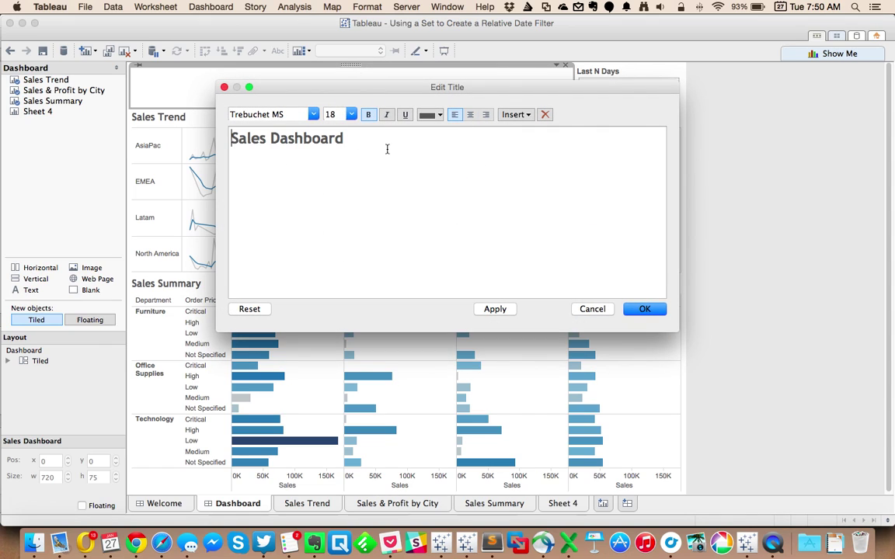
pyautogui.moveTo(385, 148); pyautogui.dragTo(319, 118)
pyautogui.click(352, 114)
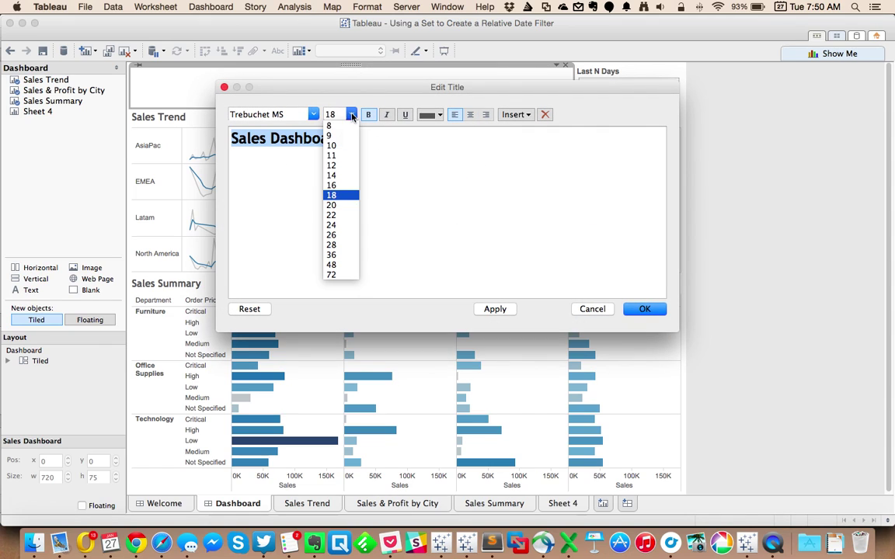
pyautogui.click(339, 224)
pyautogui.click(639, 314)
pyautogui.click(823, 293)
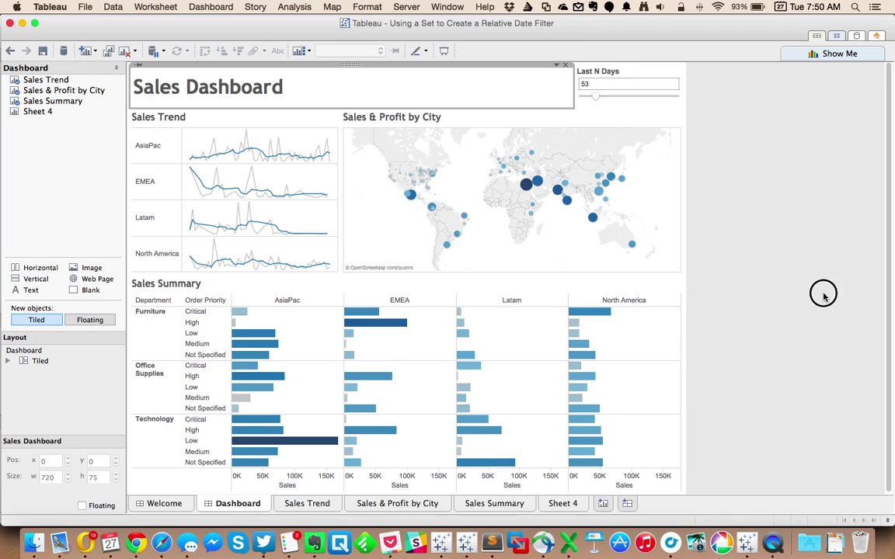
# - Nudge the Last N Days slider, then cancel the title editor that opens without changes
pyautogui.moveTo(595, 97)
pyautogui.mouseDown()
pyautogui.moveTo(607, 97)
pyautogui.moveTo(588, 100)
pyautogui.mouseUp()
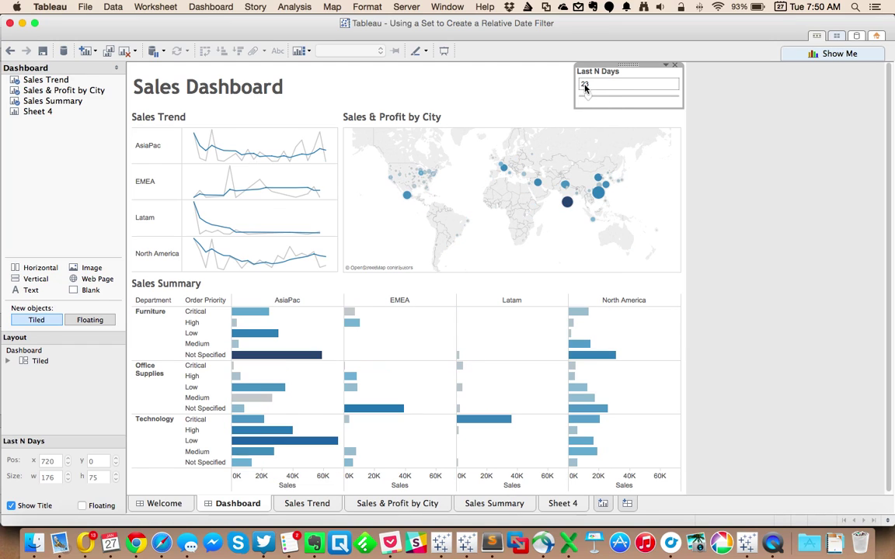
pyautogui.doubleClick(592, 72)
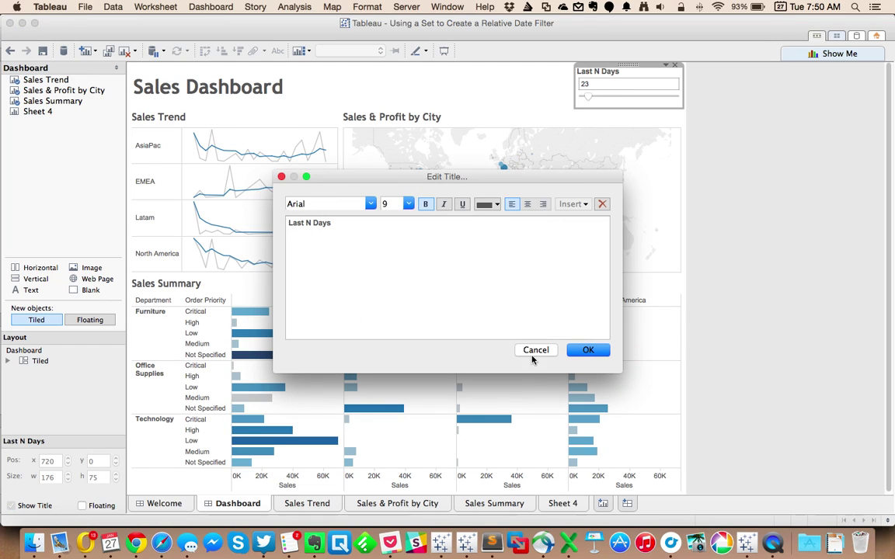
pyautogui.click(532, 353)
# - Fine-tune the Last N Days slider to 28 and dismiss the control's options menu
pyautogui.click(590, 90)
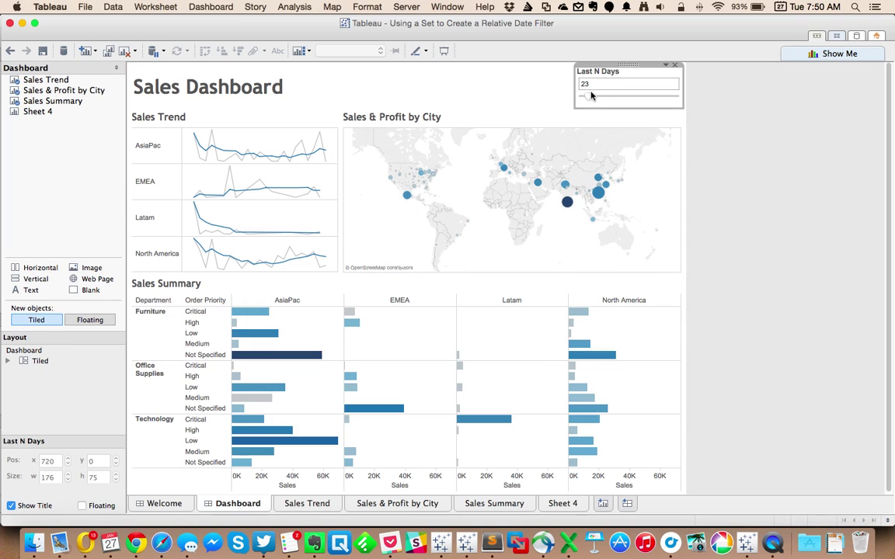
pyautogui.click(591, 95)
pyautogui.moveTo(591, 98); pyautogui.dragTo(588, 98)
pyautogui.click(666, 64)
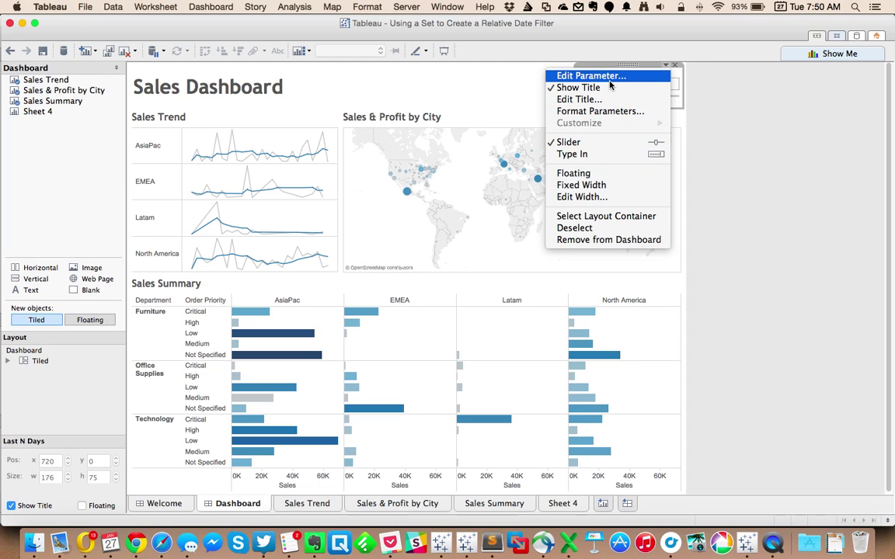
pyautogui.click(809, 126)
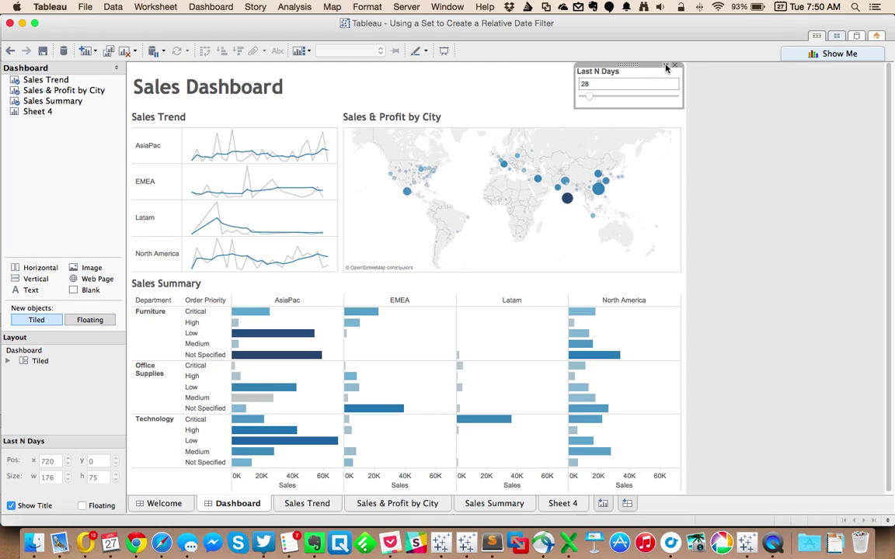